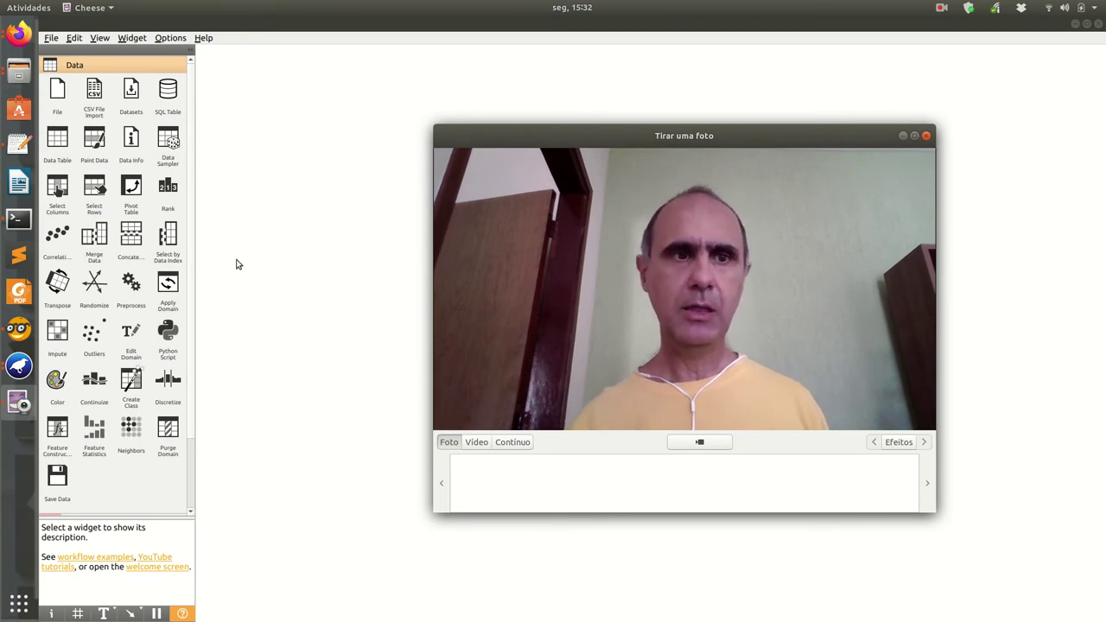
Add a File widget to the empty workflow canvas and position it with free space beside it for further widgets
left_click_drag(633, 134, 434, 107)
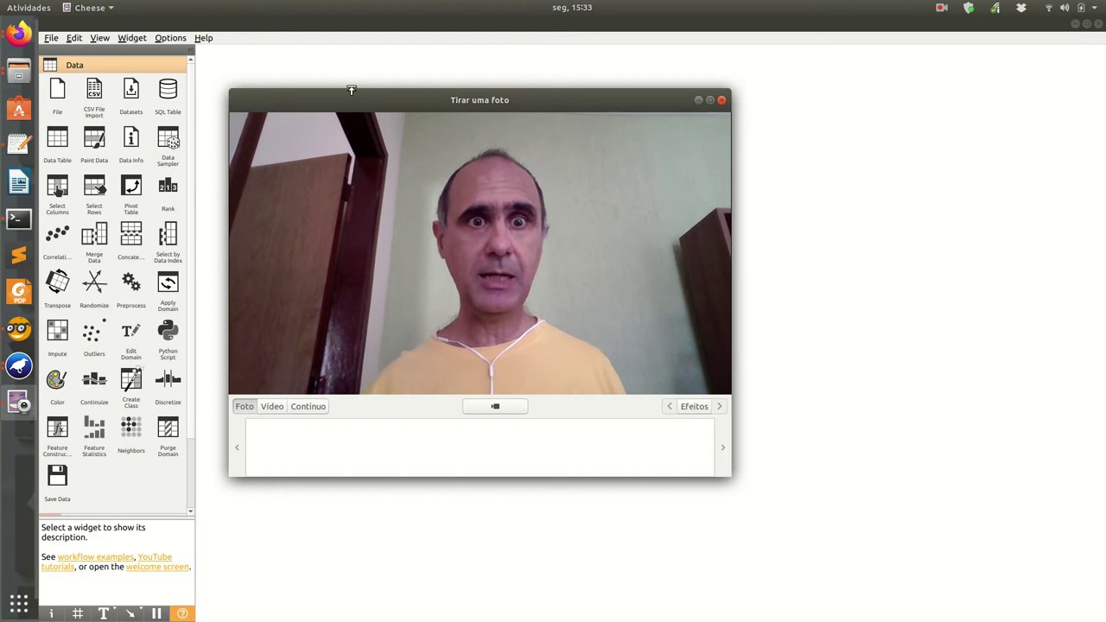
left_click_drag(353, 93, 528, 99)
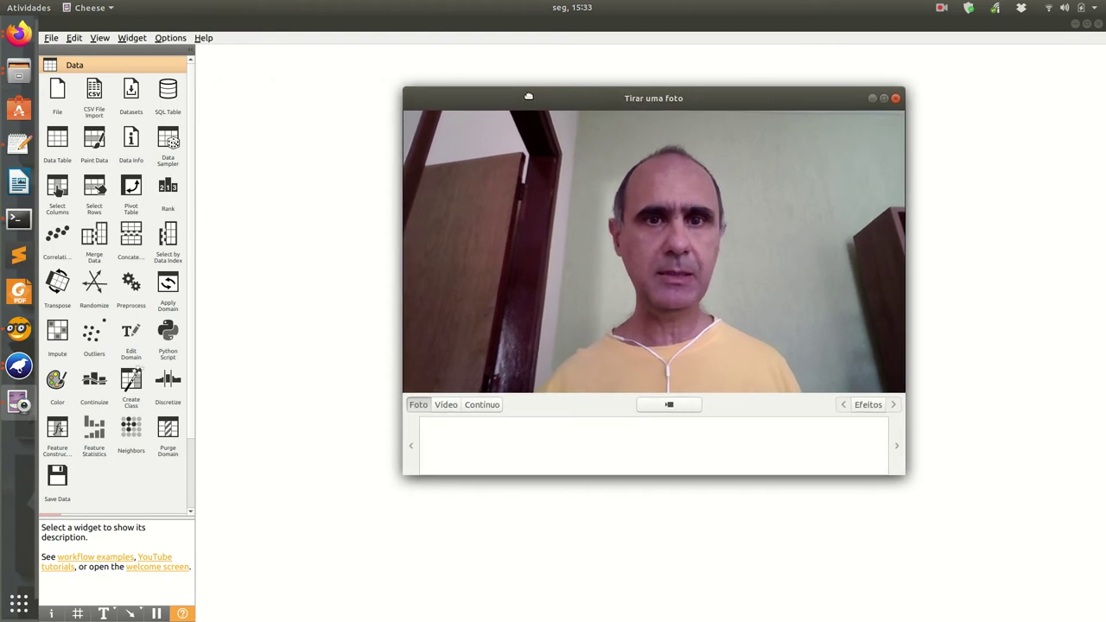
left_click(67, 103)
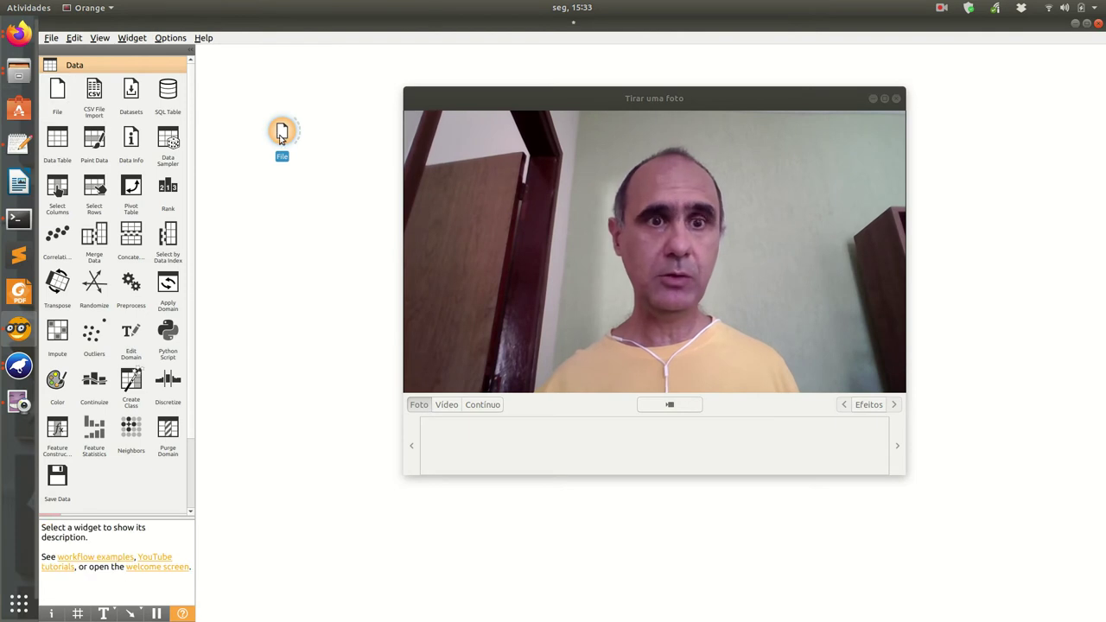
left_click_drag(446, 104, 470, 99)
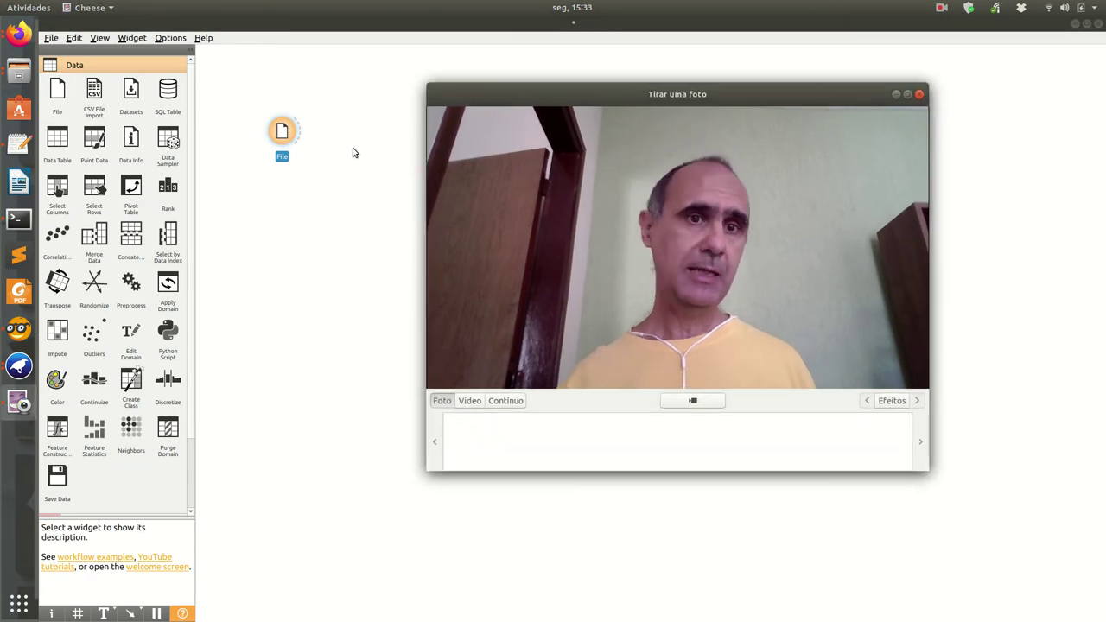
scroll(356, 183, "up", 3)
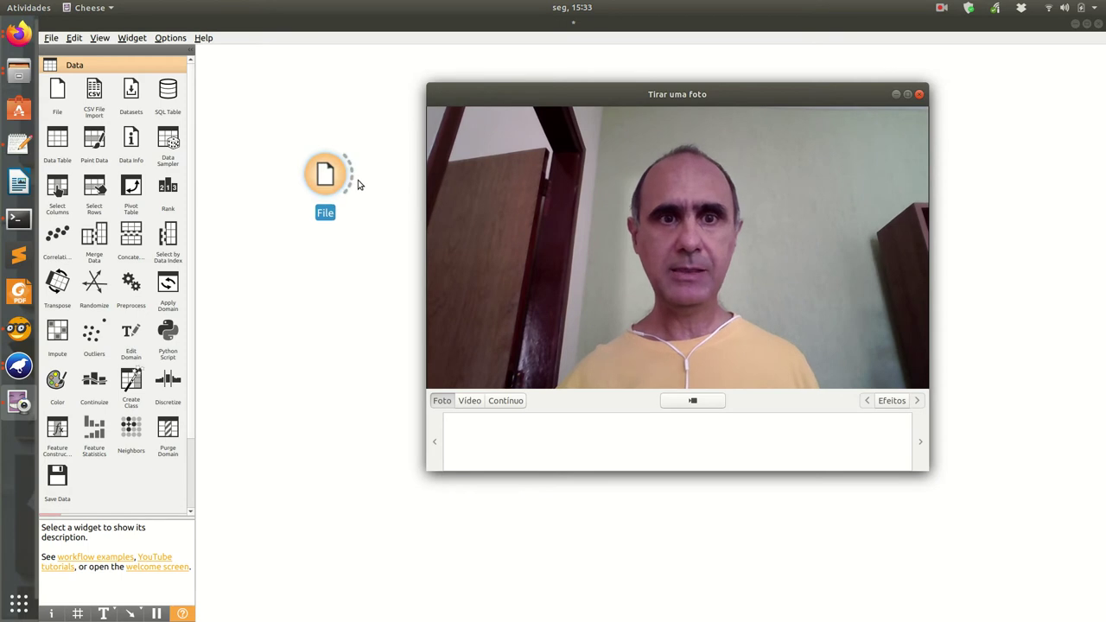
scroll(359, 184, "up", 2)
left_click_drag(554, 100, 731, 94)
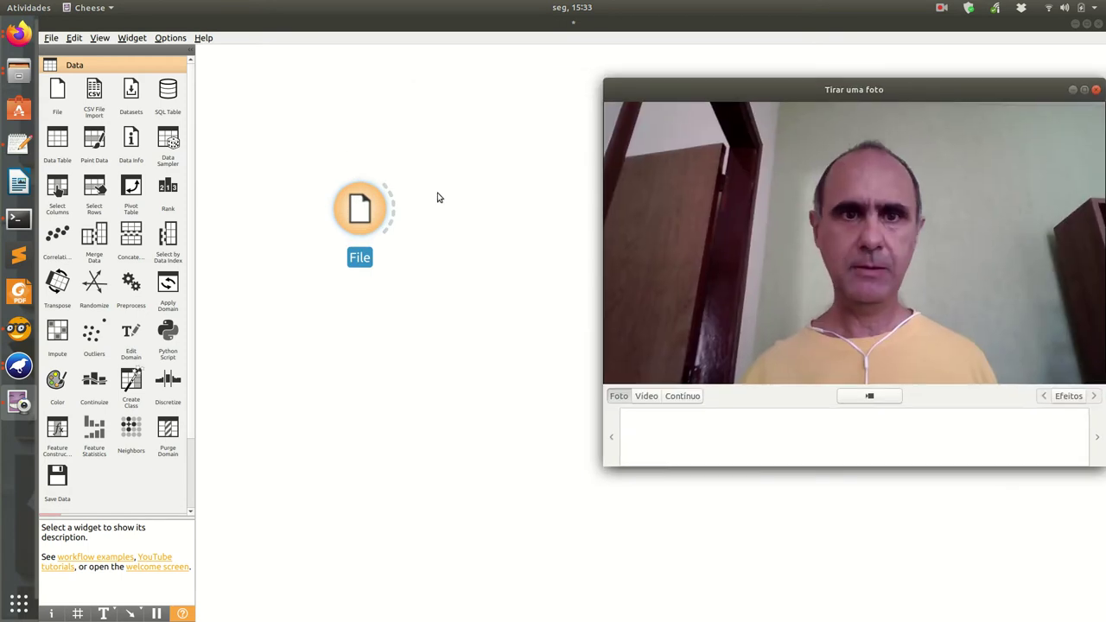
left_click_drag(360, 216, 276, 173)
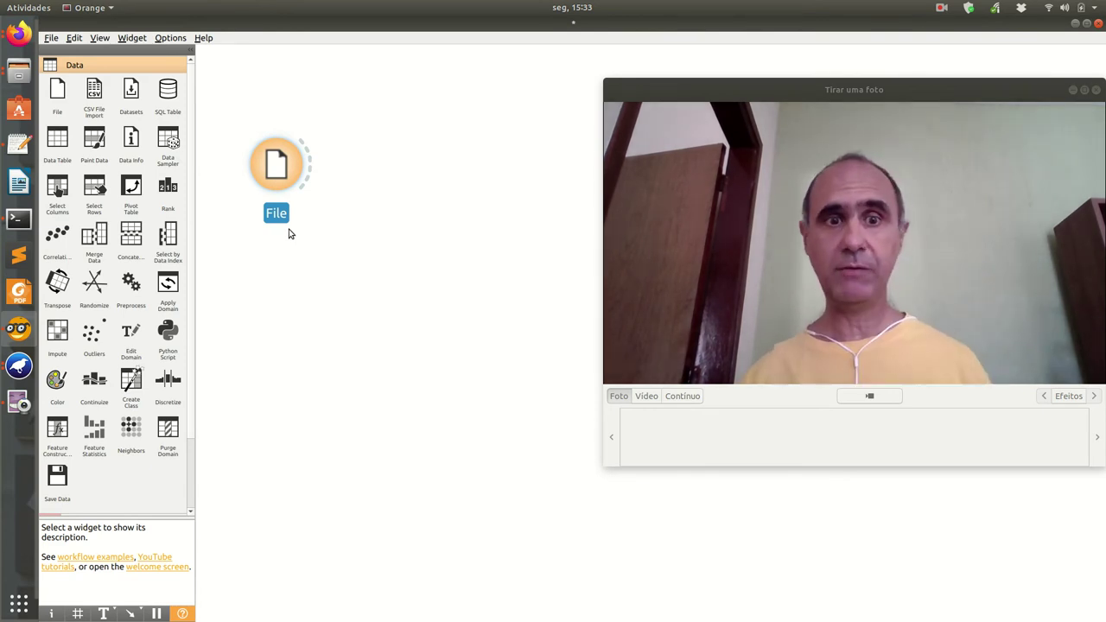
Open the File widget's settings, keep iris.tab selected as its data file, and close the settings
double_click(276, 176)
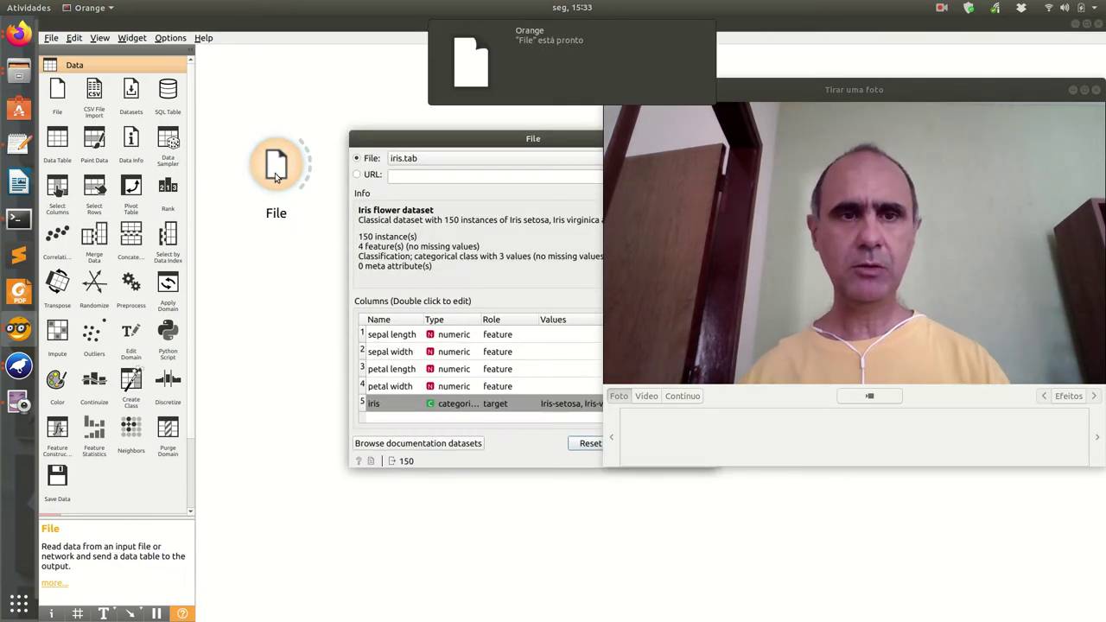
left_click_drag(454, 146, 290, 71)
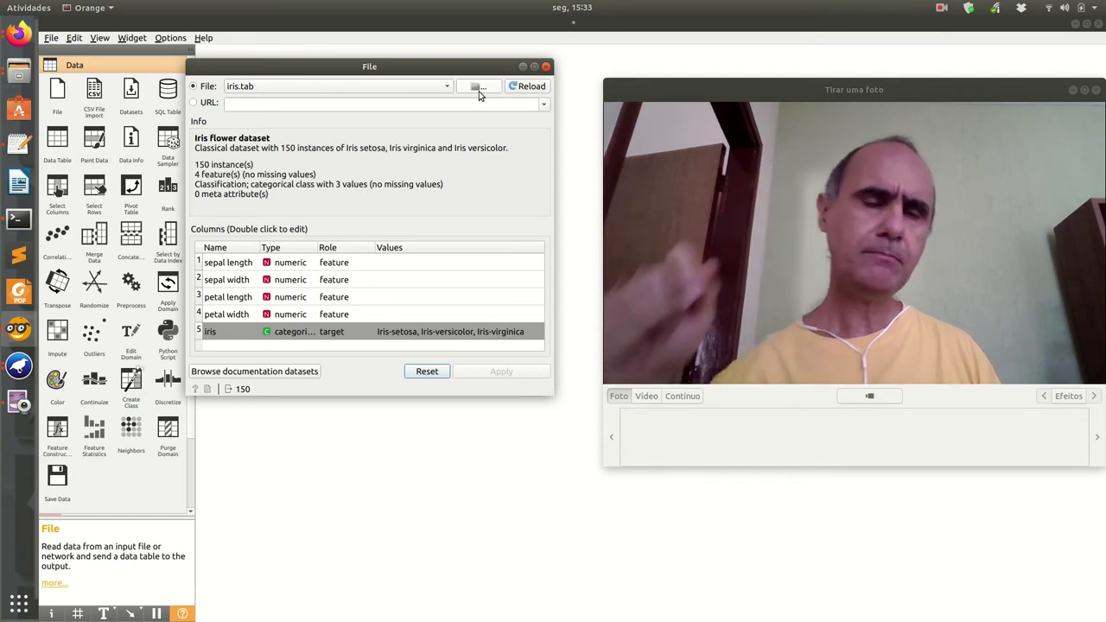
left_click(418, 88)
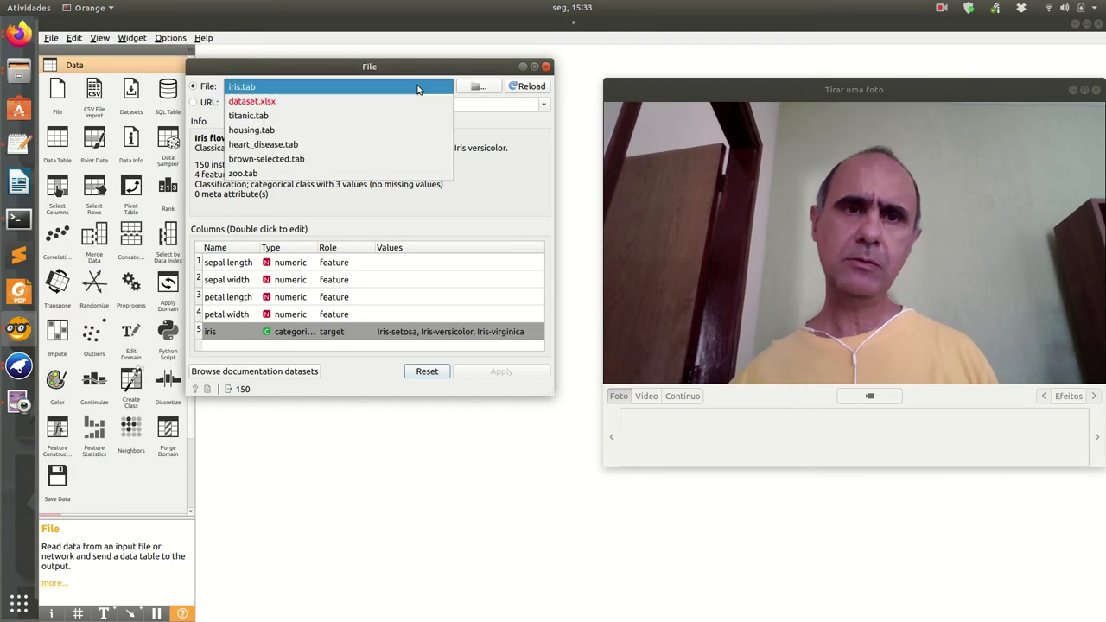
left_click(373, 88)
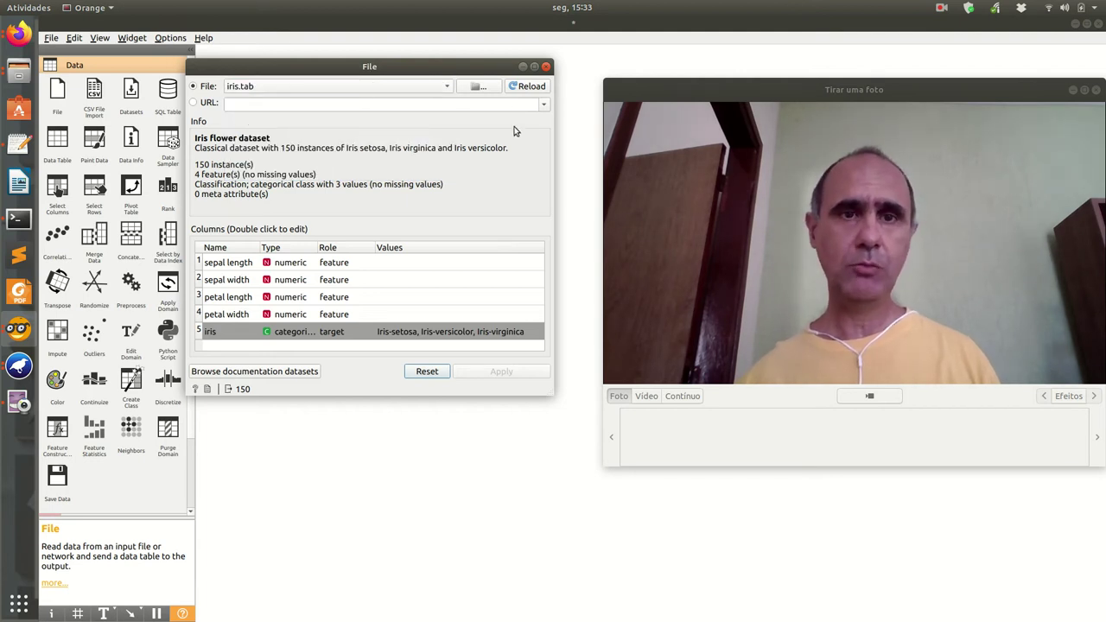
left_click(546, 67)
left_click(288, 226)
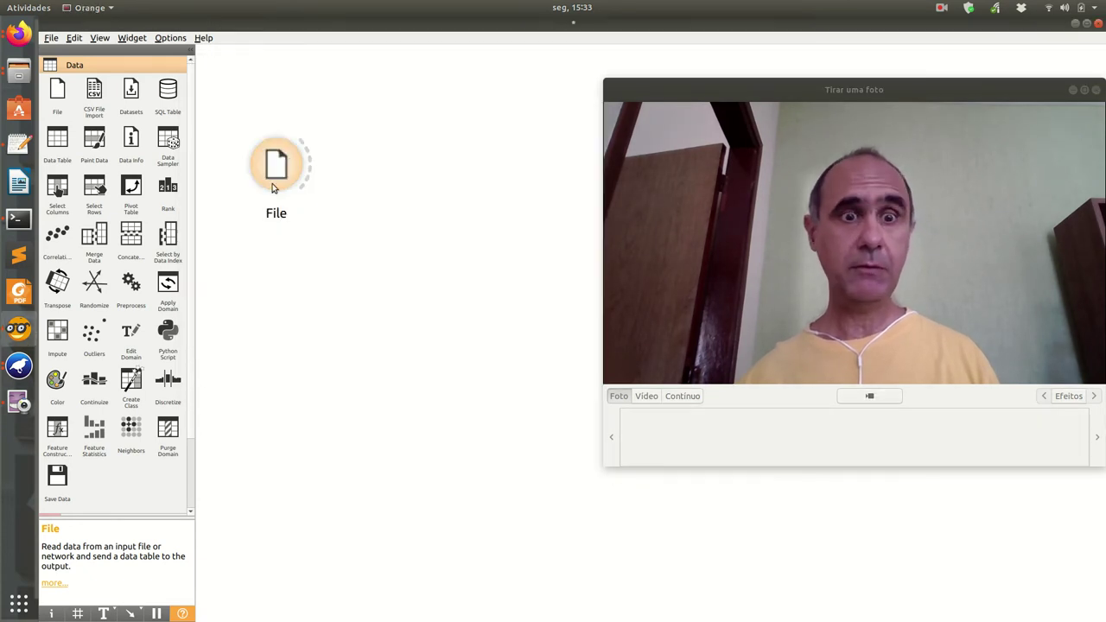
left_click(273, 188)
left_click(275, 218)
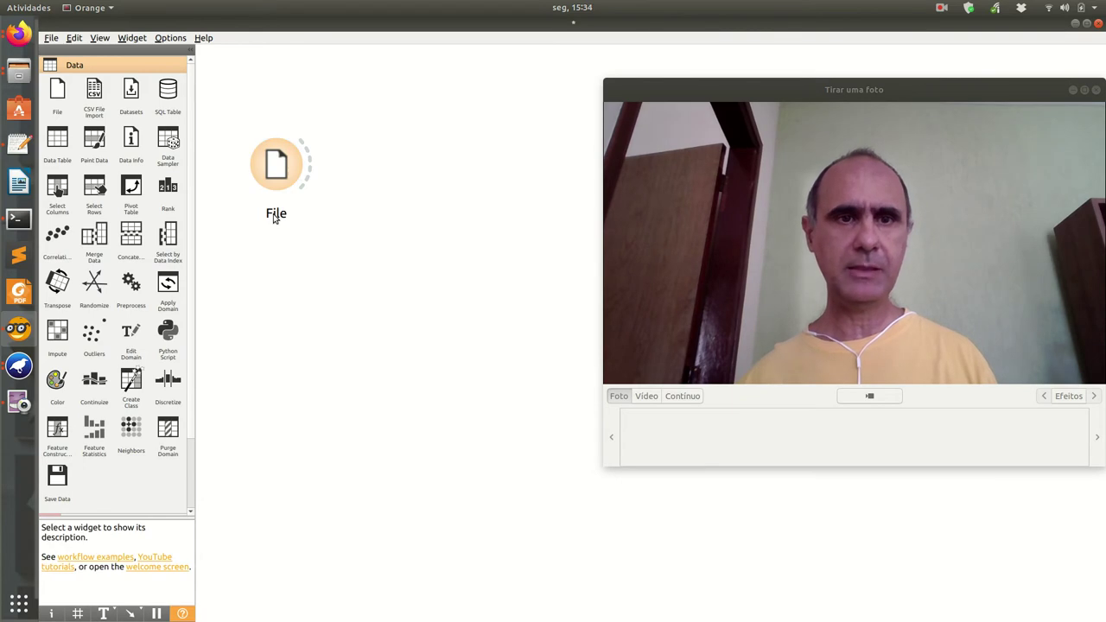
left_click(279, 177)
left_click(283, 216)
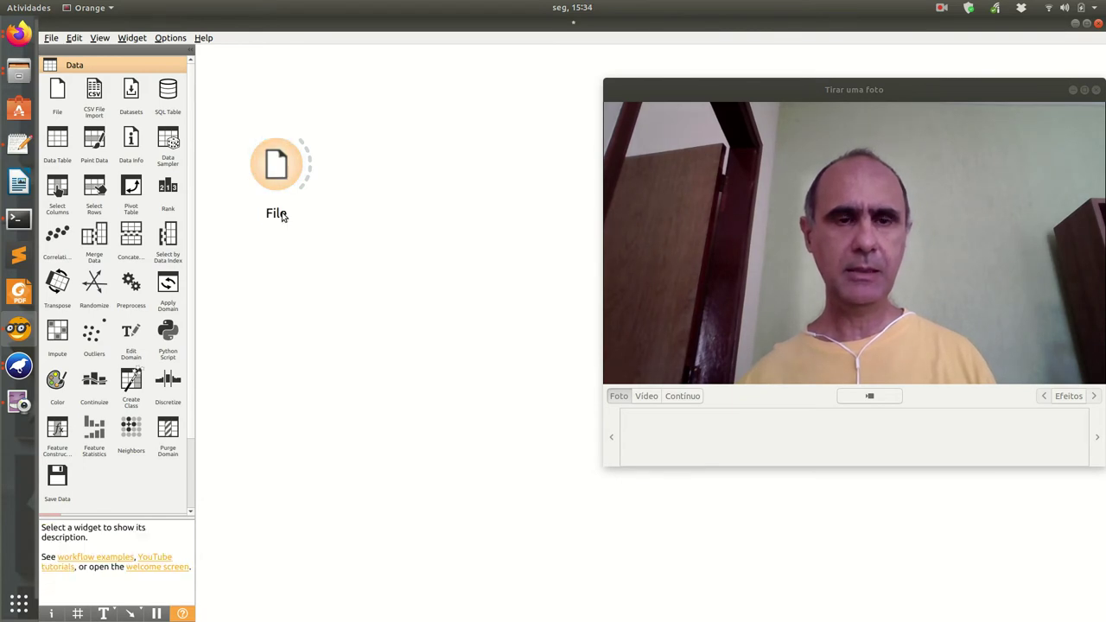
double_click(282, 196)
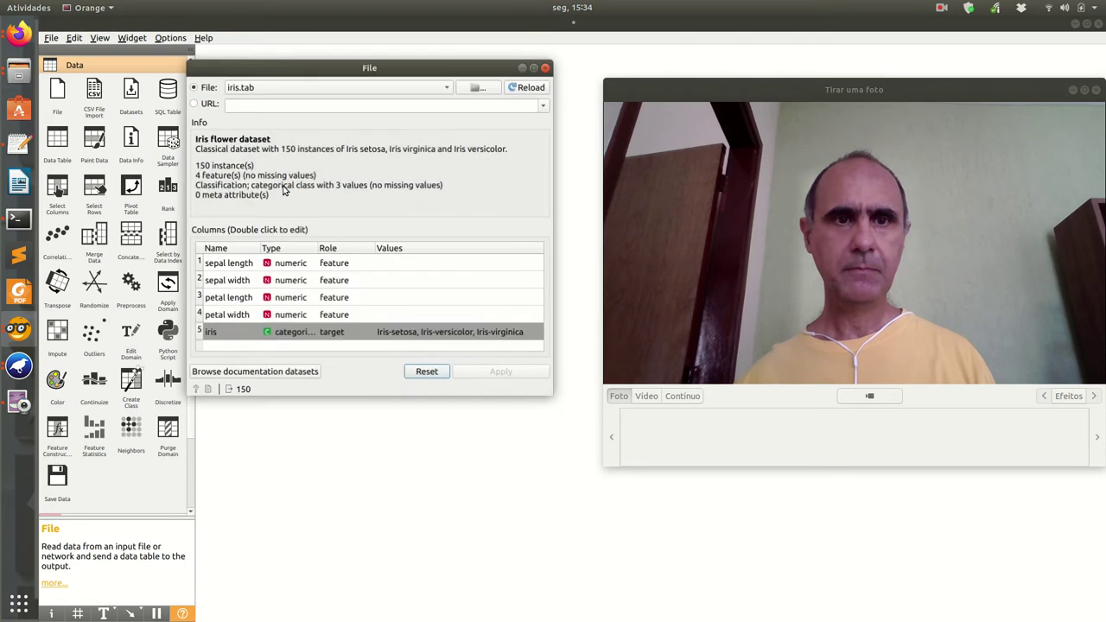
left_click(546, 66)
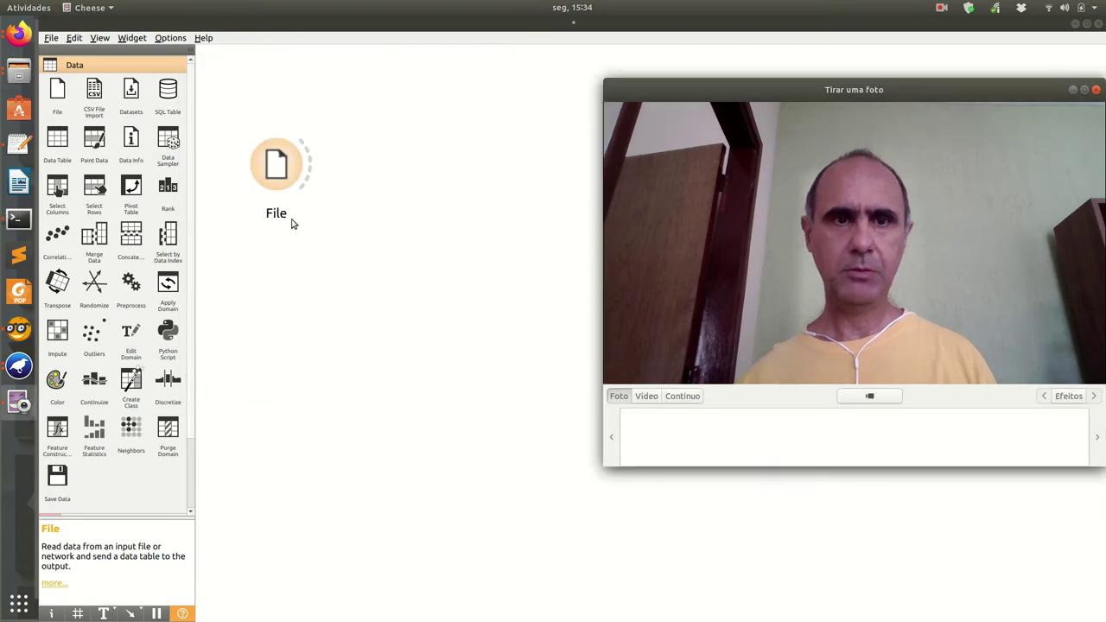
Rename the File widget as Iris Dataset
left_click(279, 196)
right_click(287, 169)
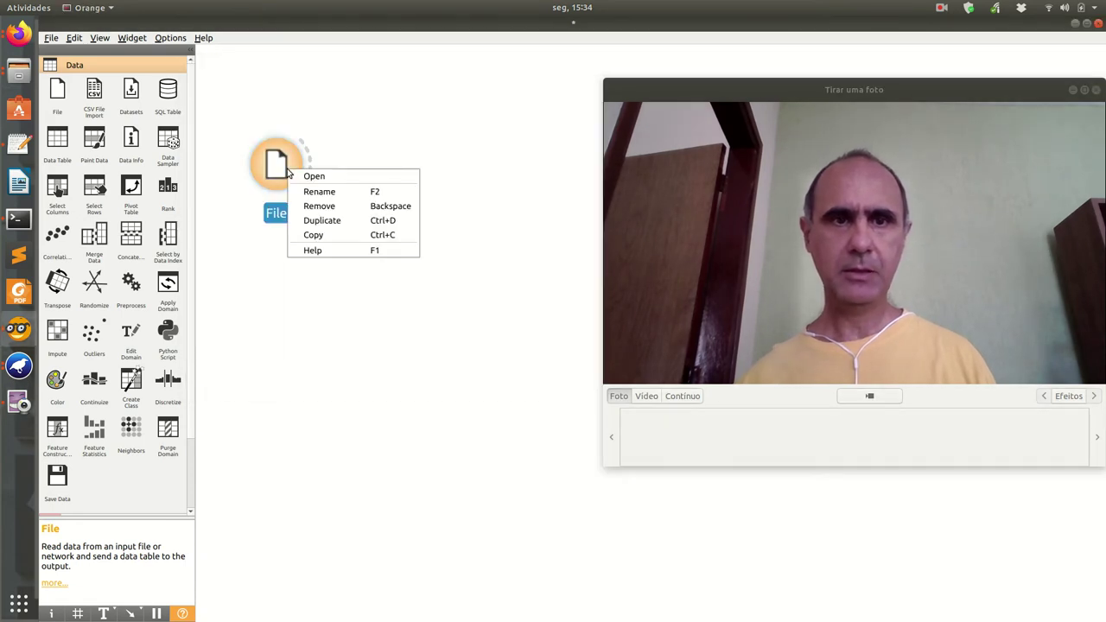
left_click(320, 194)
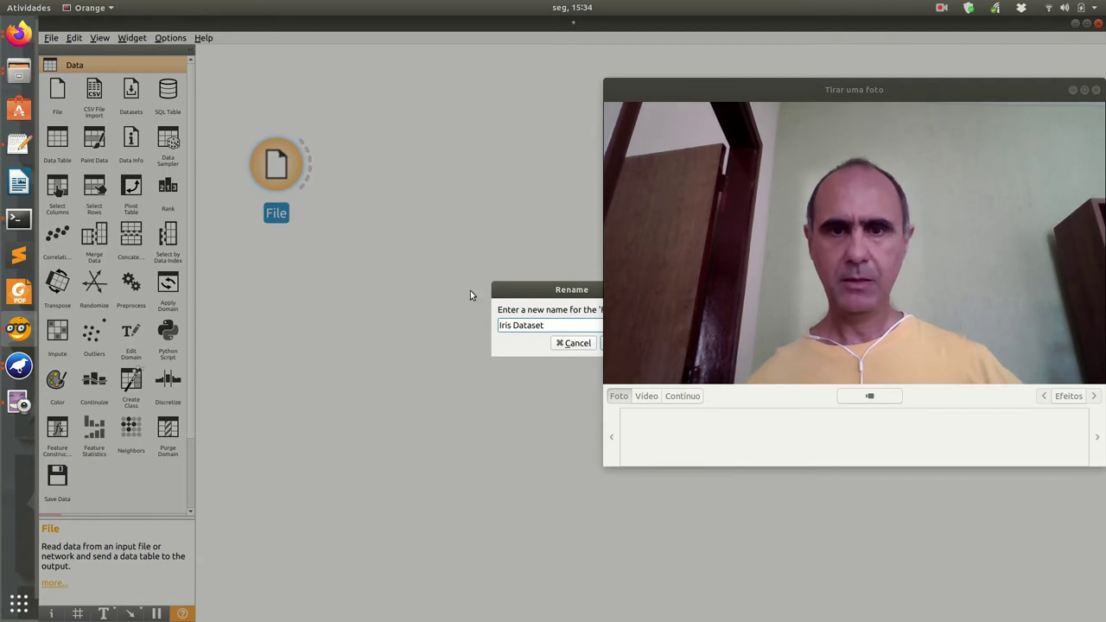
left_click_drag(691, 90, 148, 292)
left_click(622, 343)
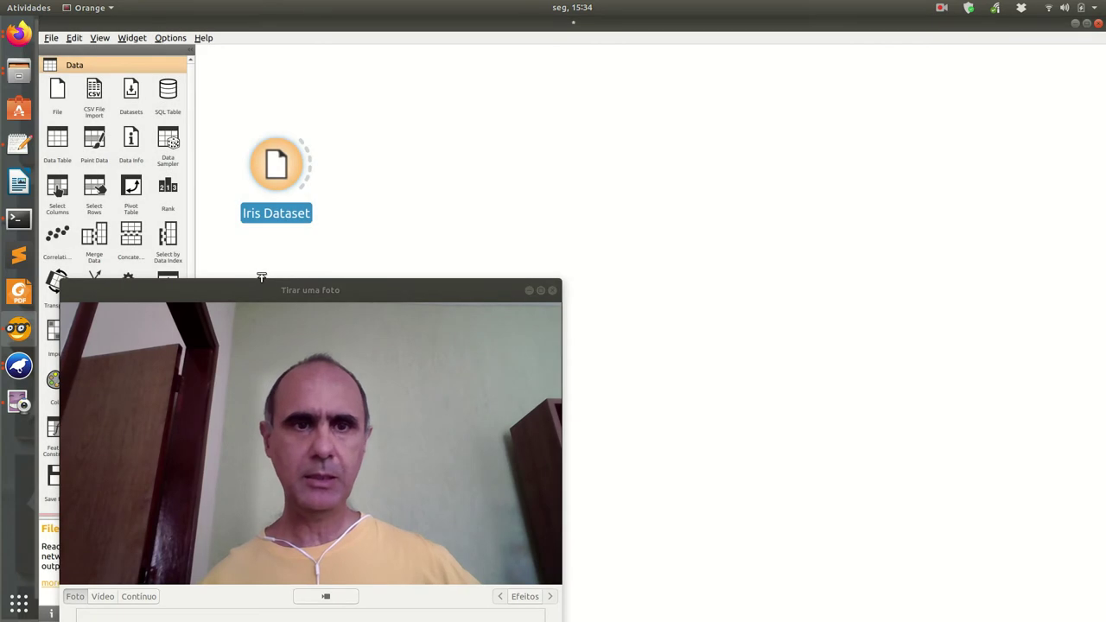
left_click_drag(258, 279, 666, 61)
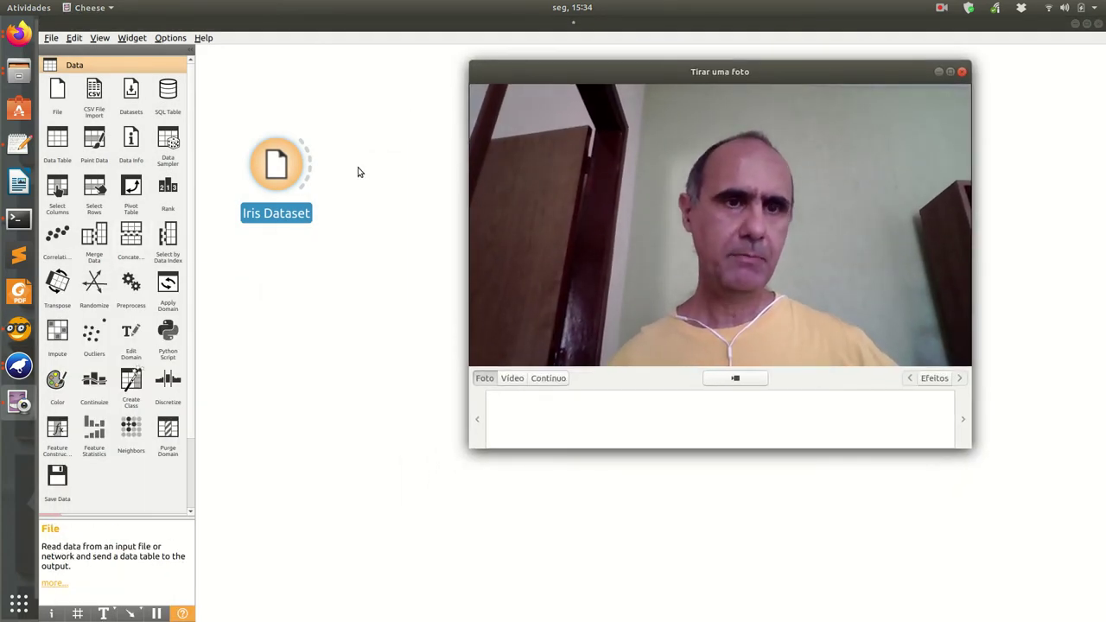
Add a Select Columns widget to the workflow and link the Iris Dataset widget's output to its input
left_click_drag(571, 73, 665, 70)
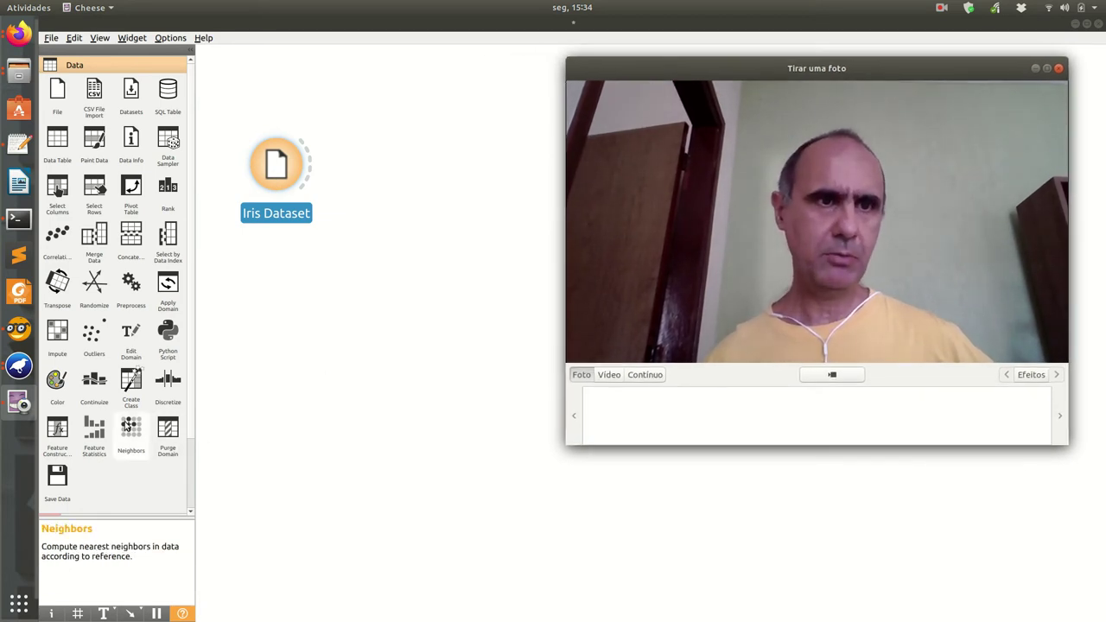
scroll(138, 450, "down", 3)
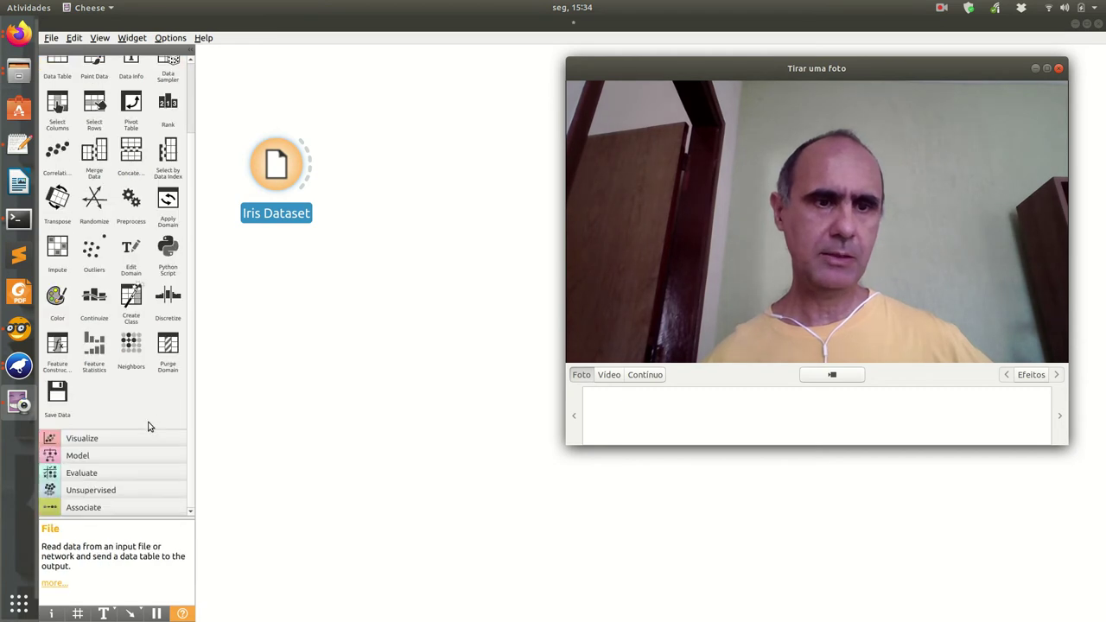
left_click(84, 441)
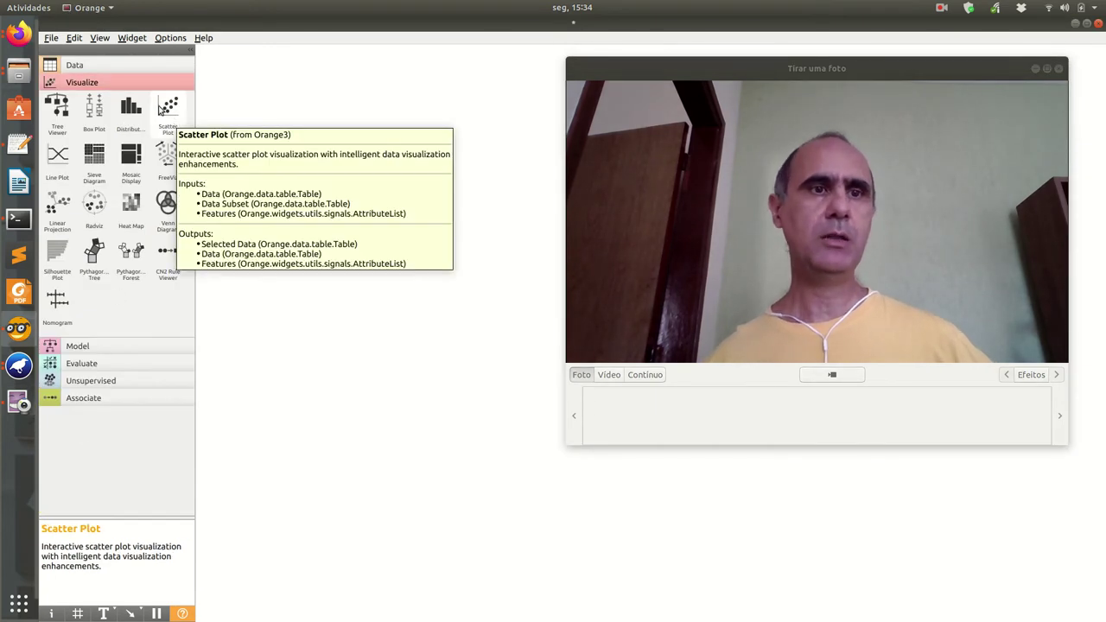
left_click(104, 66)
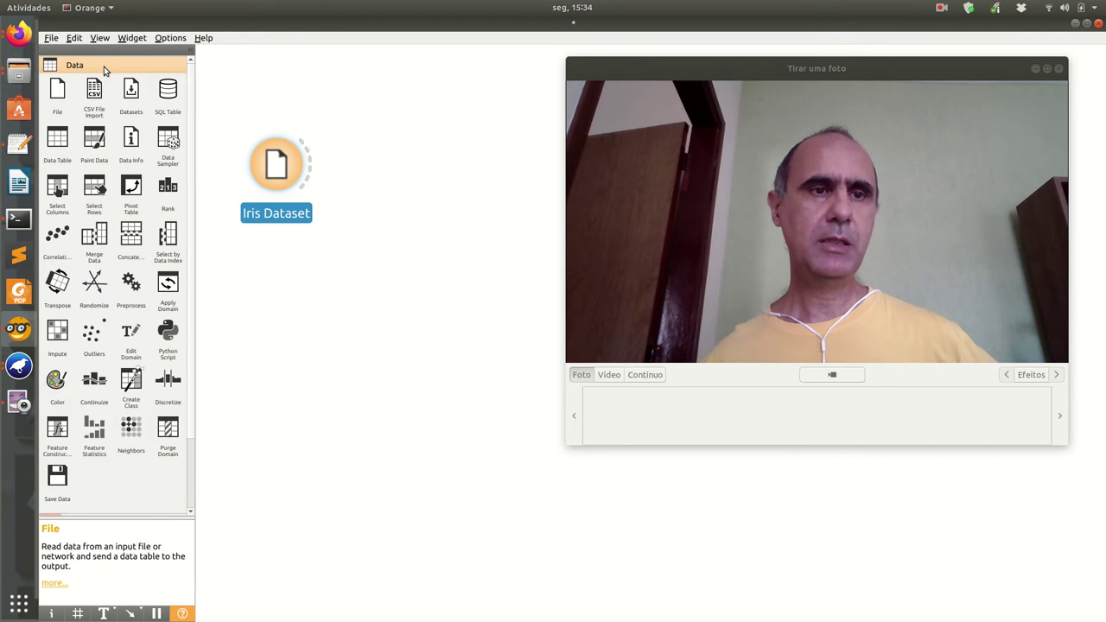
left_click(58, 198)
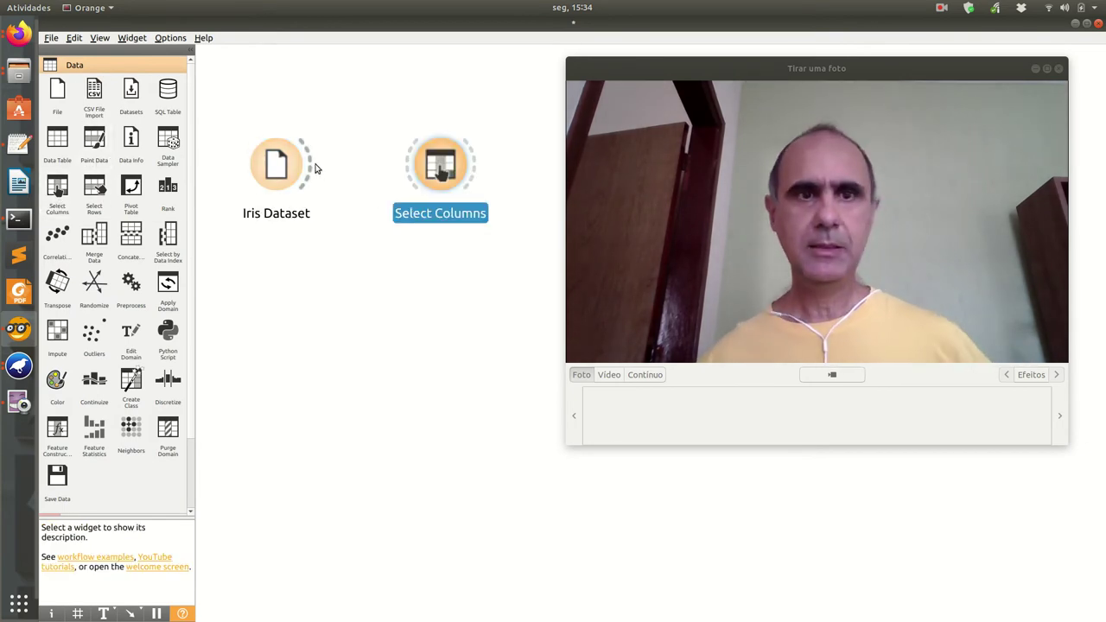
left_click_drag(313, 165, 329, 167)
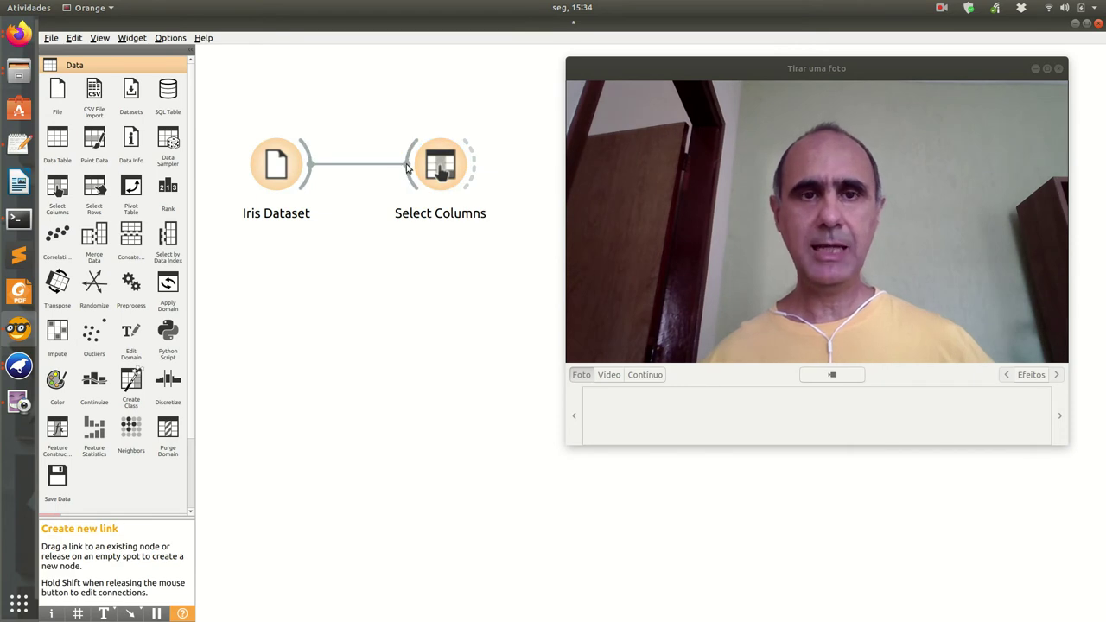
left_click_drag(409, 168, 409, 167)
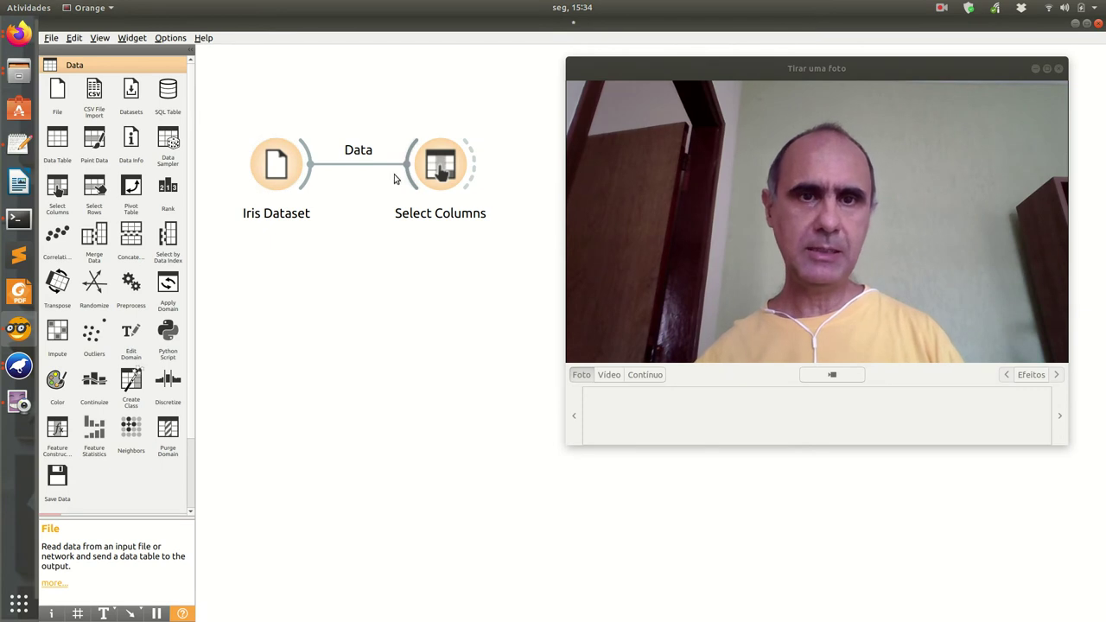
Open the Select Columns settings and move petal length and petal width from the features to the available variables
double_click(436, 171)
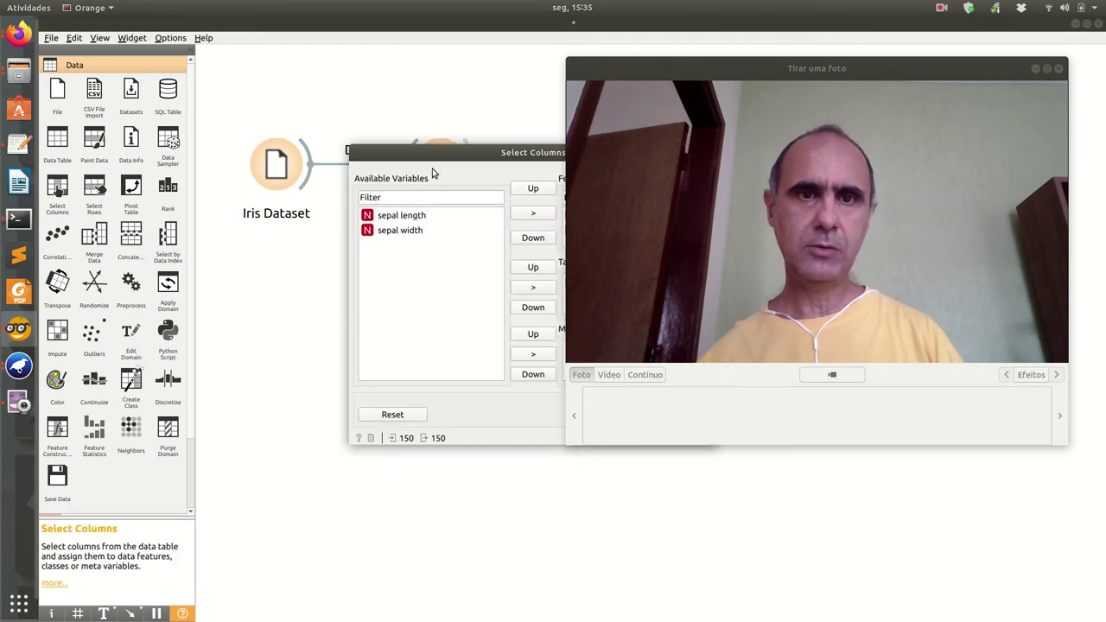
left_click_drag(504, 160, 237, 114)
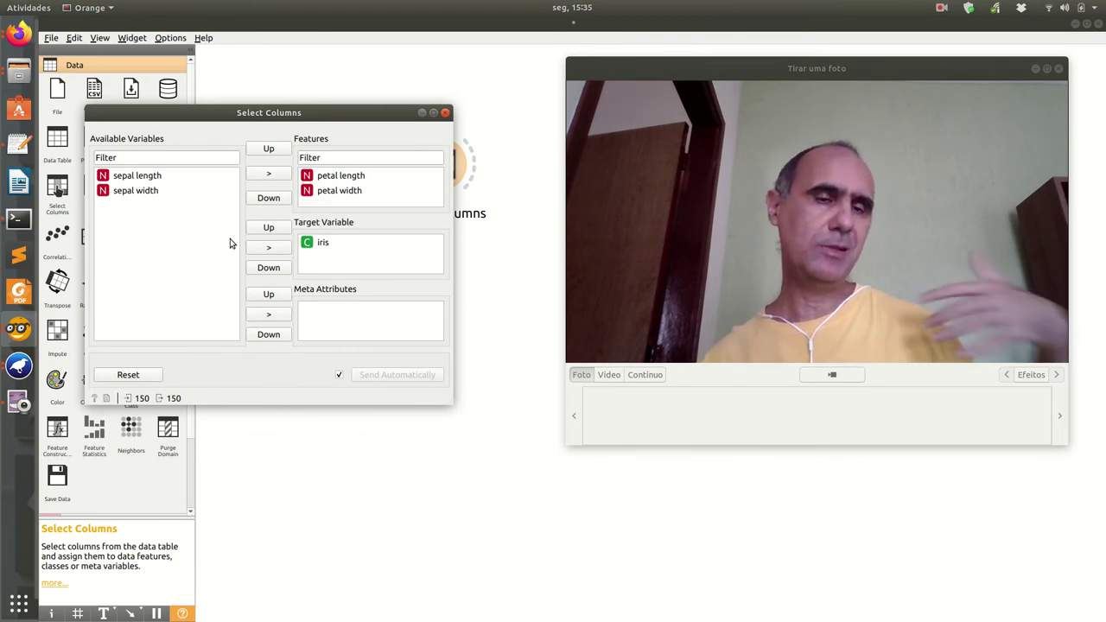
left_click(139, 175)
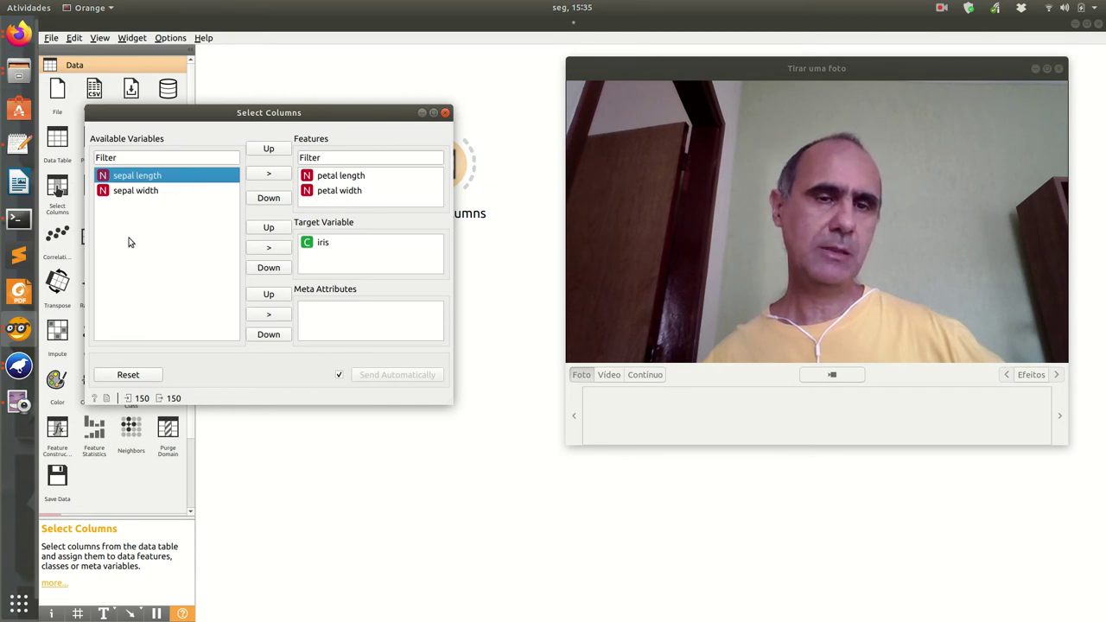
left_click(325, 180)
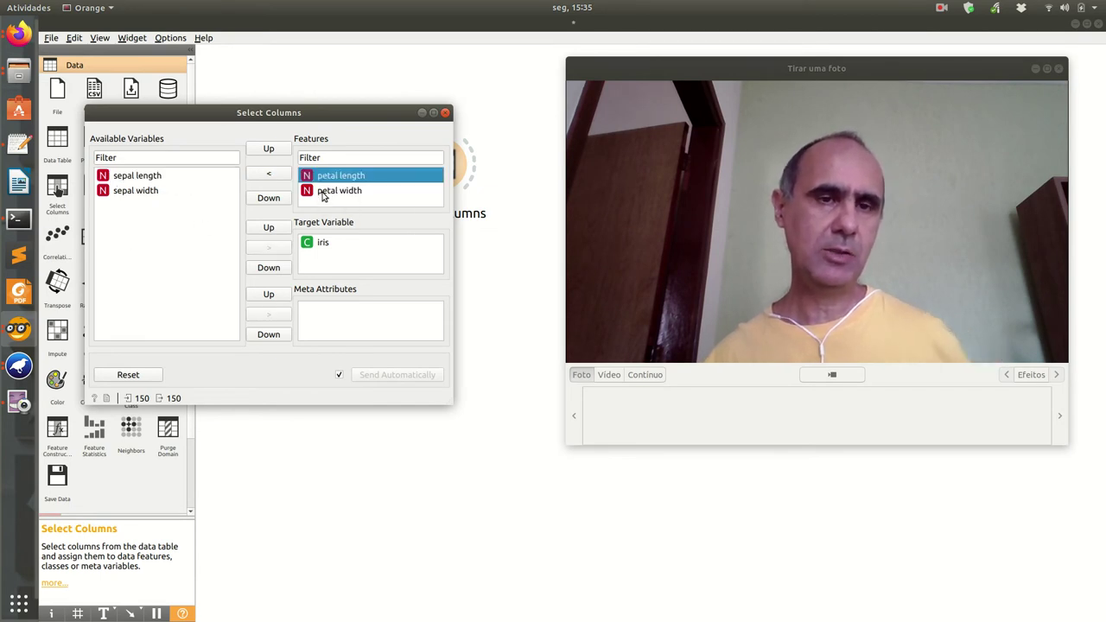
left_click(325, 190, "shift")
left_click(266, 173)
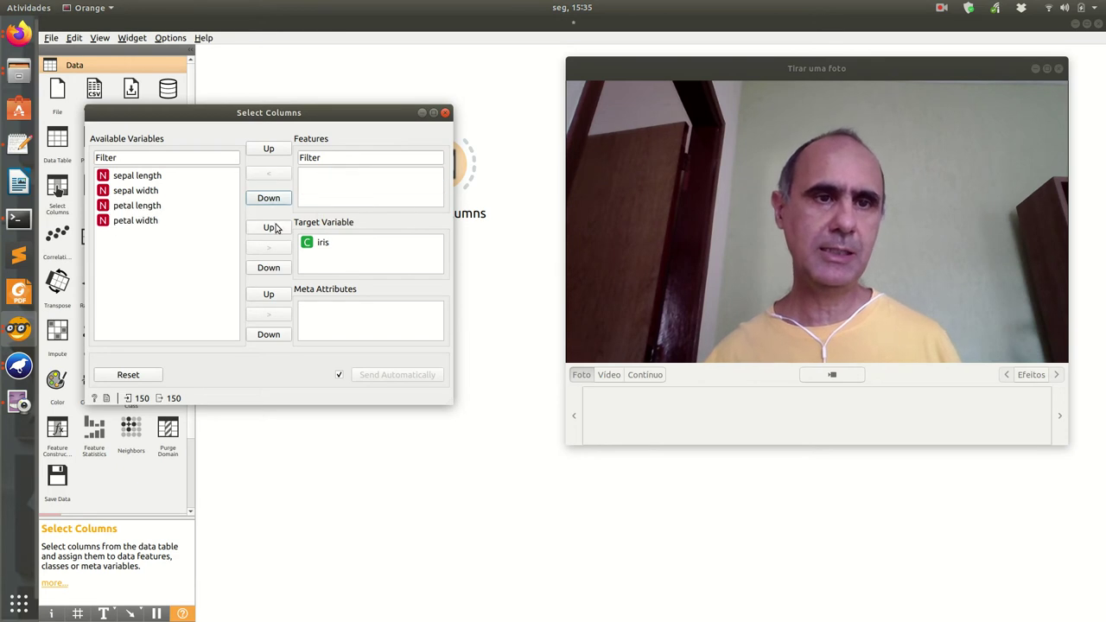
Assign petal length and petal width as features in Select Columns and close its settings
left_click(131, 207)
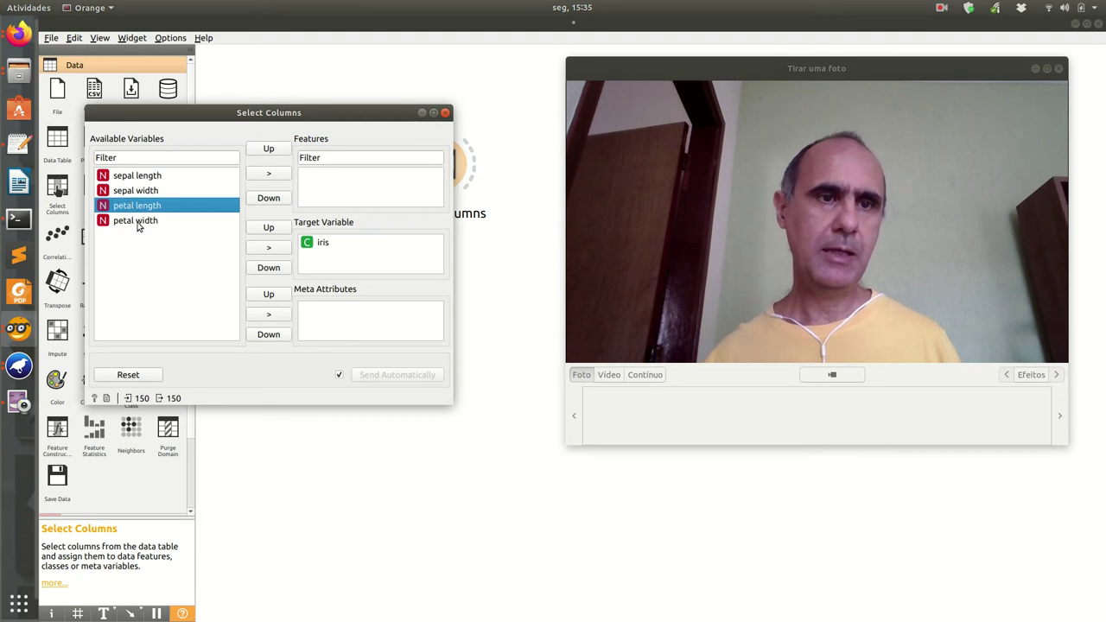
left_click(135, 221, "ctrl")
left_click(269, 174)
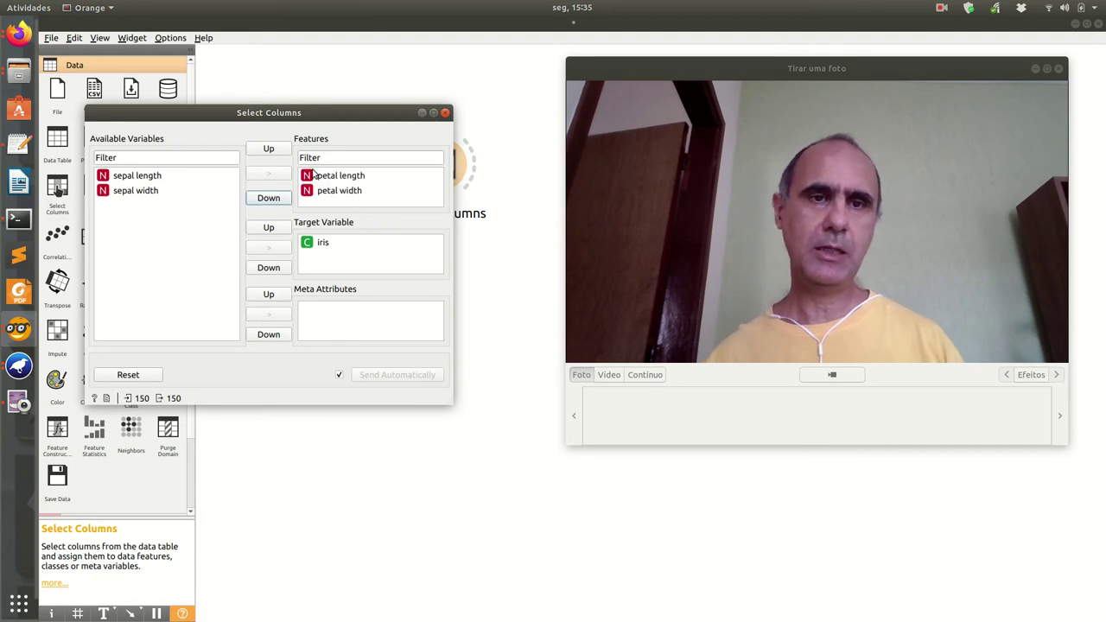
left_click(445, 113)
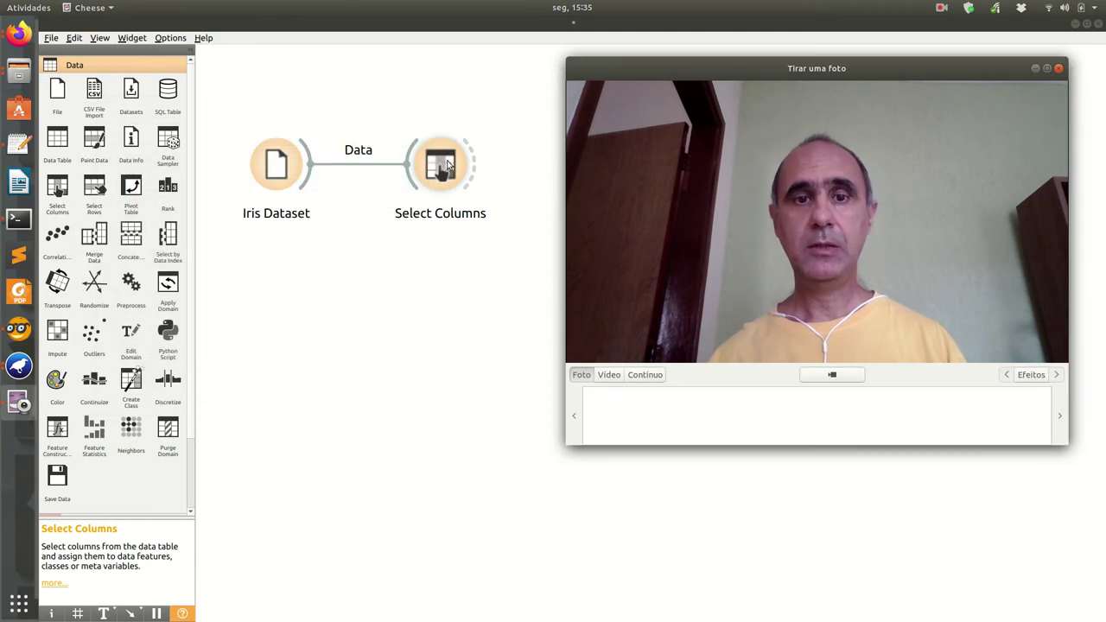
Add a Scatter Plot widget to the workflow and link the Select Columns output to its input
left_click_drag(693, 90, 340, 267)
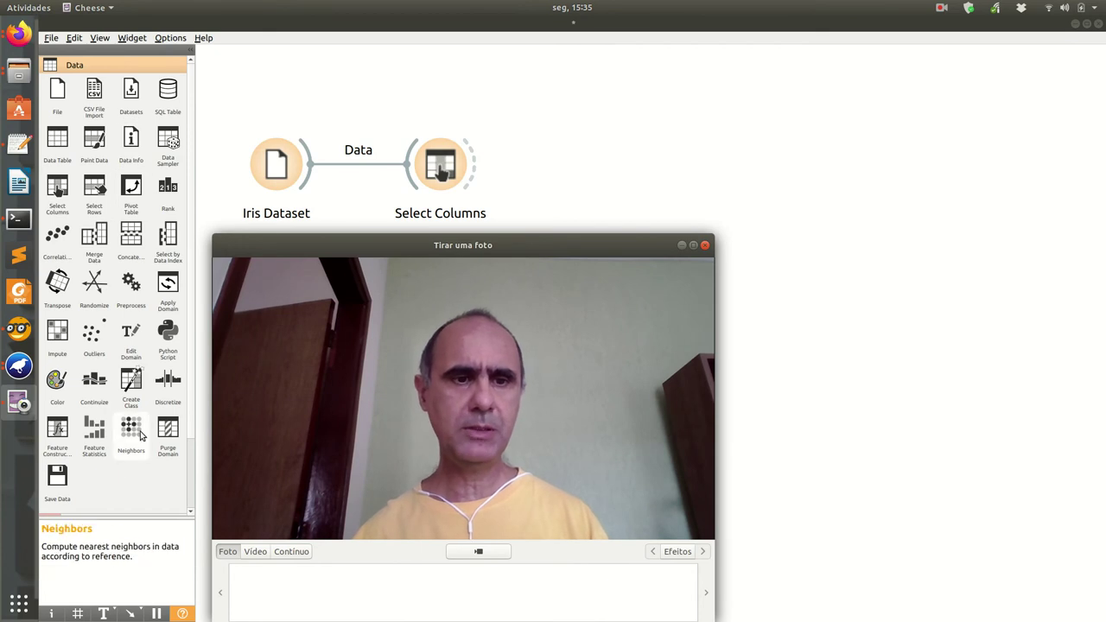
scroll(116, 427, "down", 3)
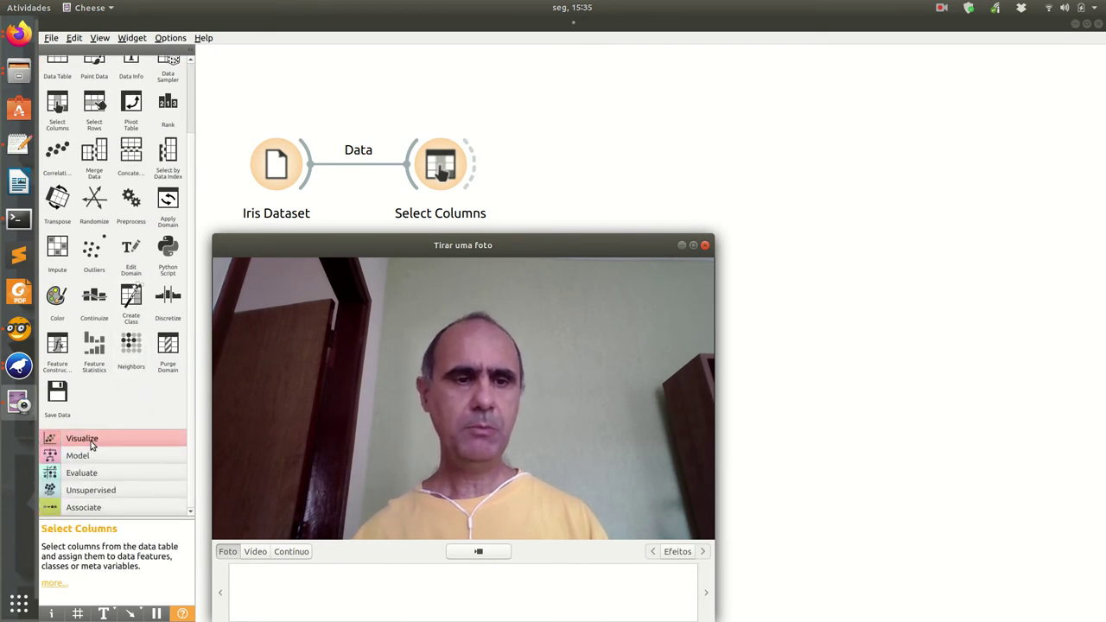
left_click(90, 438)
left_click(167, 108)
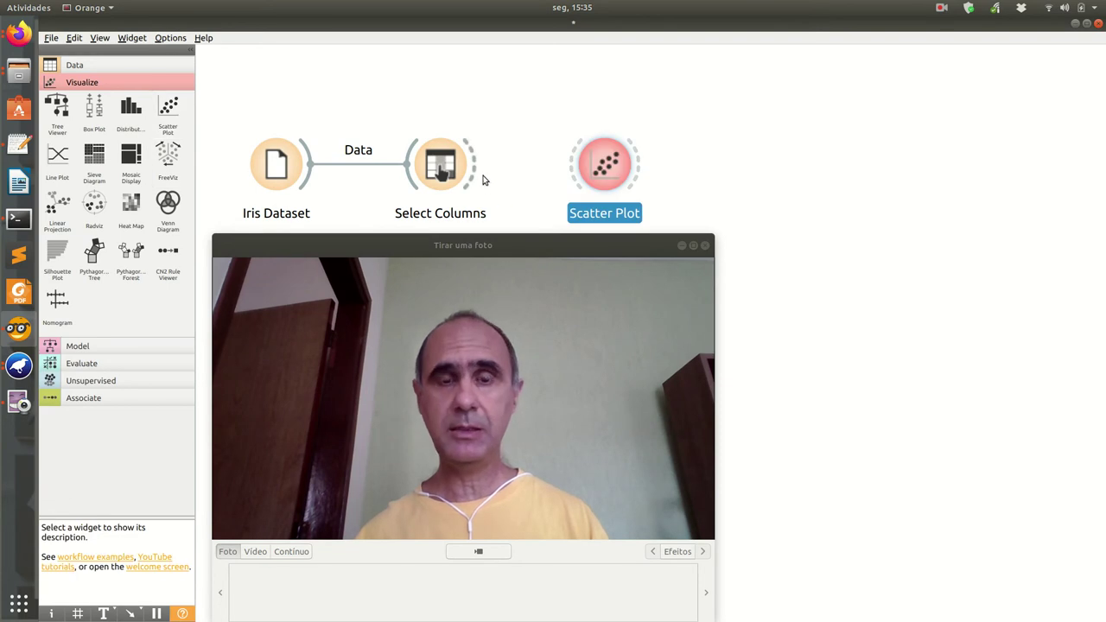
left_click_drag(474, 166, 568, 174)
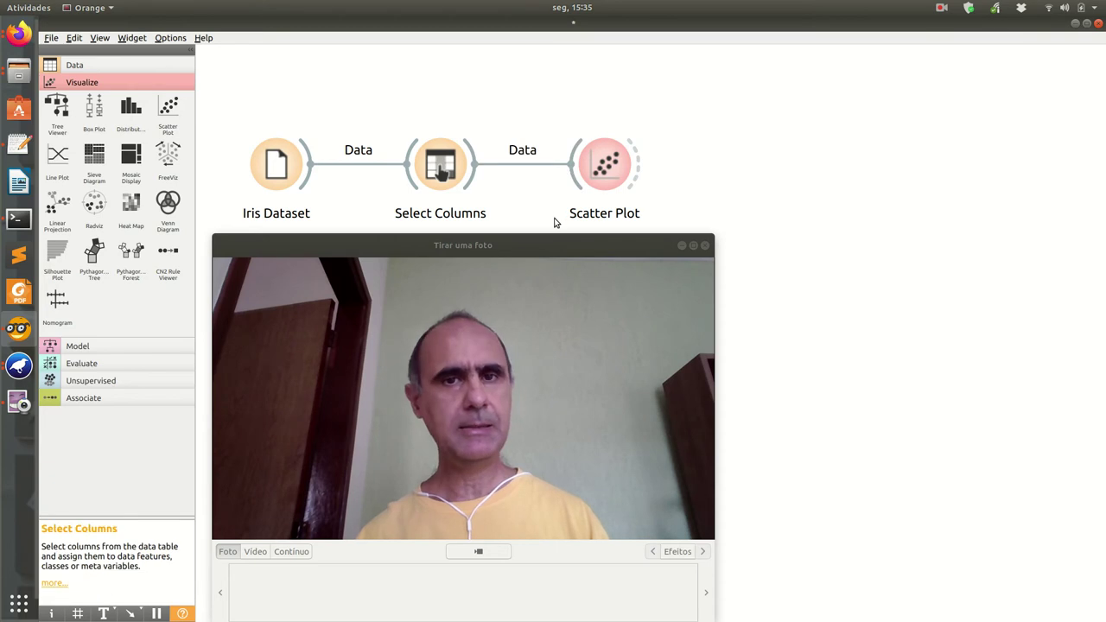
Open the Scatter Plot widget and examine petal length against petal width coloured by iris, with the camera window shrunk and moved aside
double_click(604, 164)
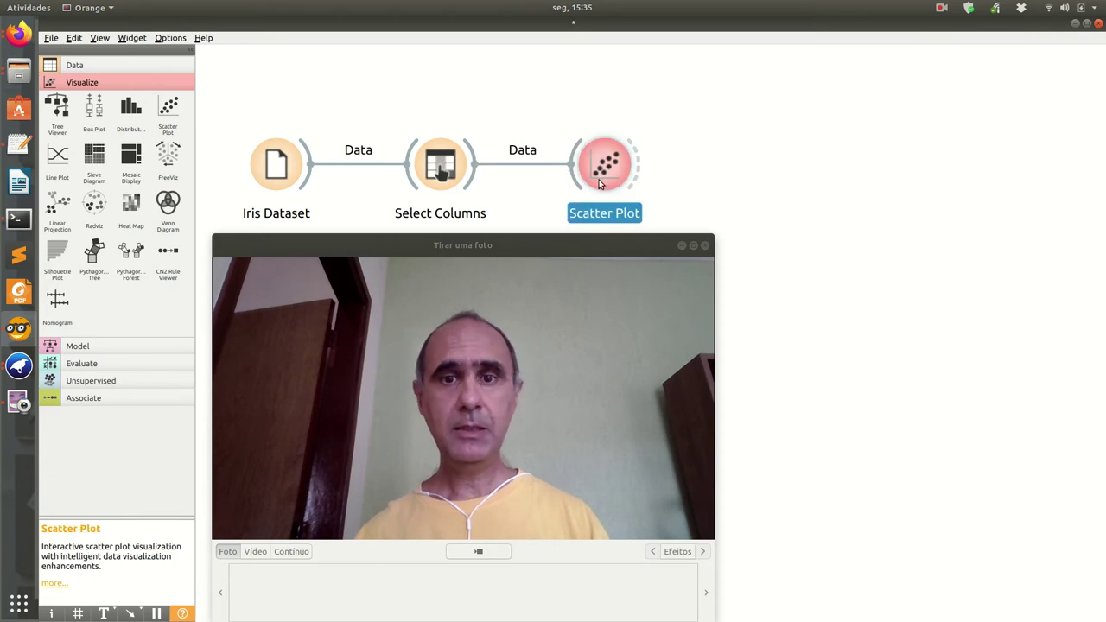
left_click_drag(526, 242, 555, 100)
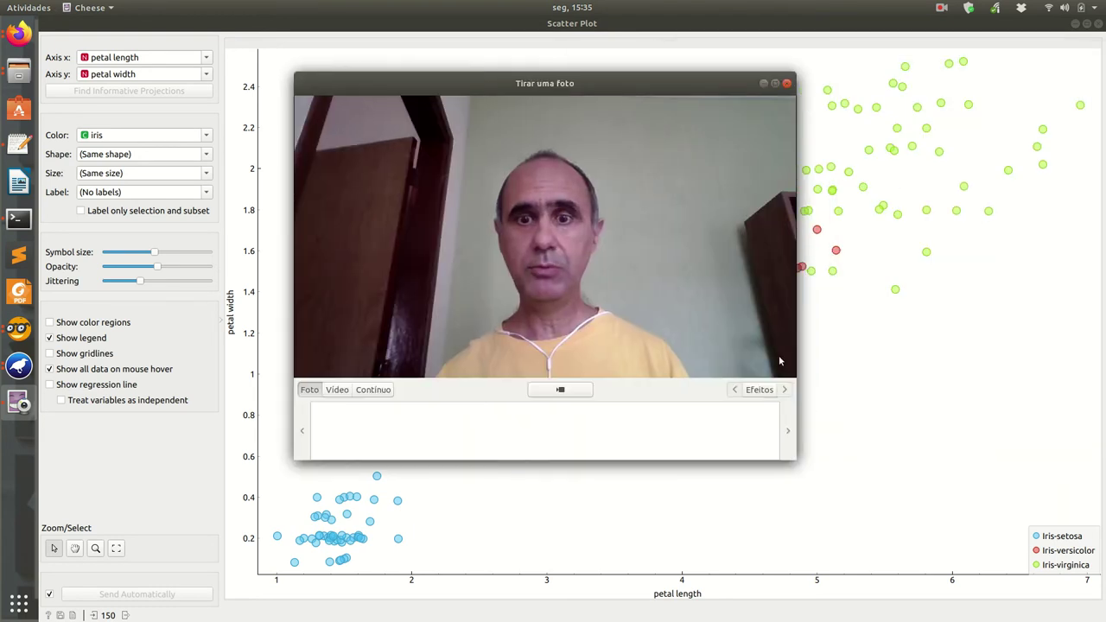
left_click_drag(788, 459, 619, 372)
left_click_drag(497, 83, 454, 62)
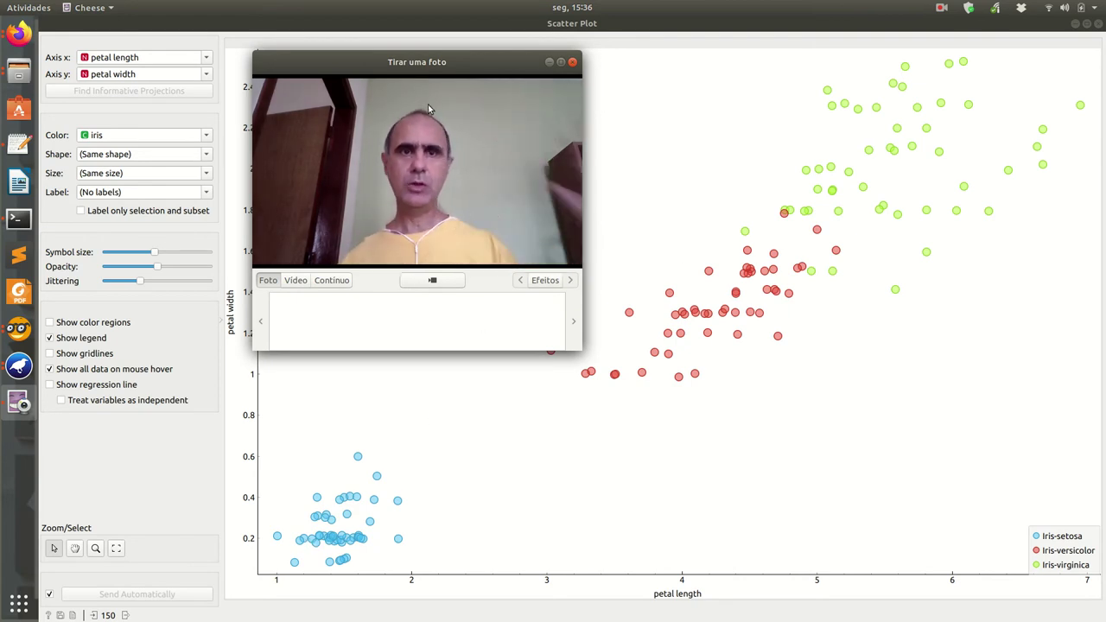
left_click_drag(421, 72, 456, 88)
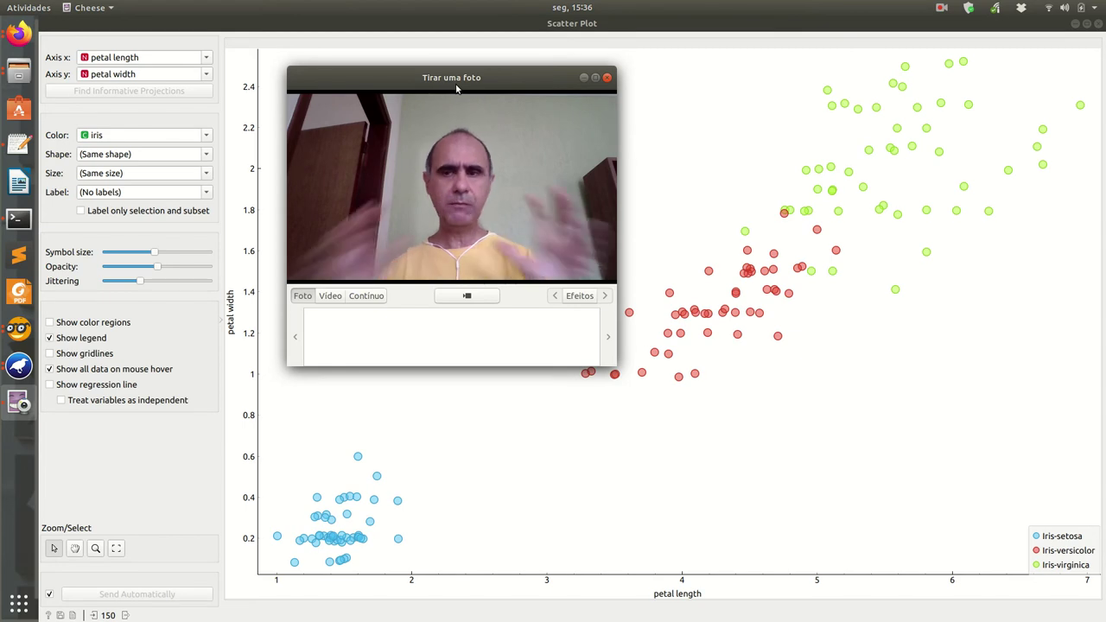
Restore the scatter plot window to its smaller size, uncover the workflow widgets and close the plot
left_click(1087, 26)
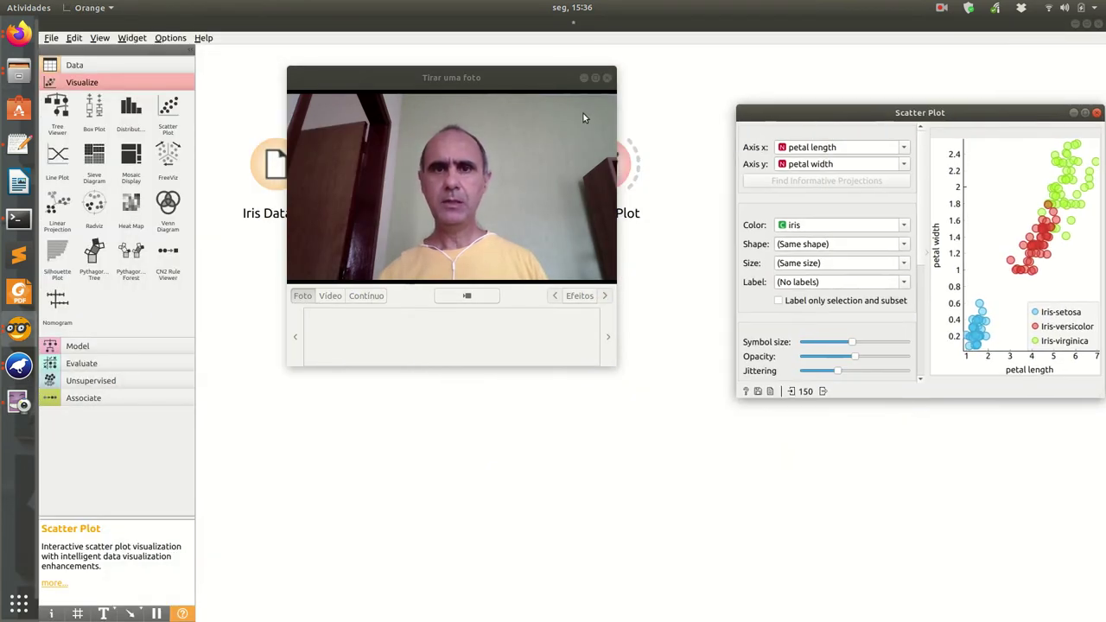
left_click_drag(527, 86, 532, 282)
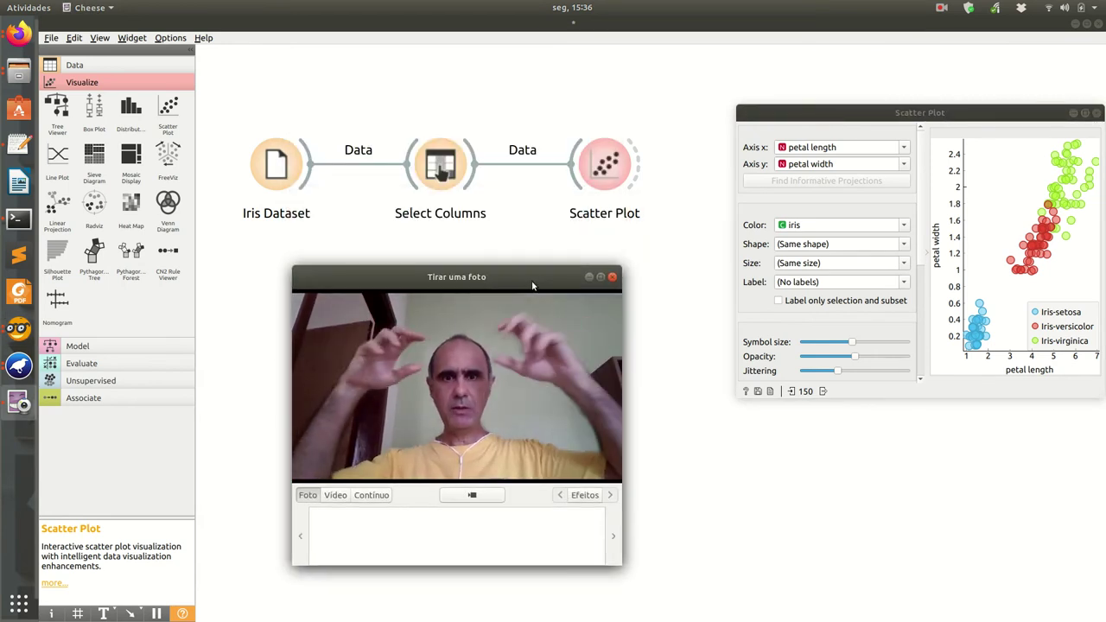
left_click(1095, 113)
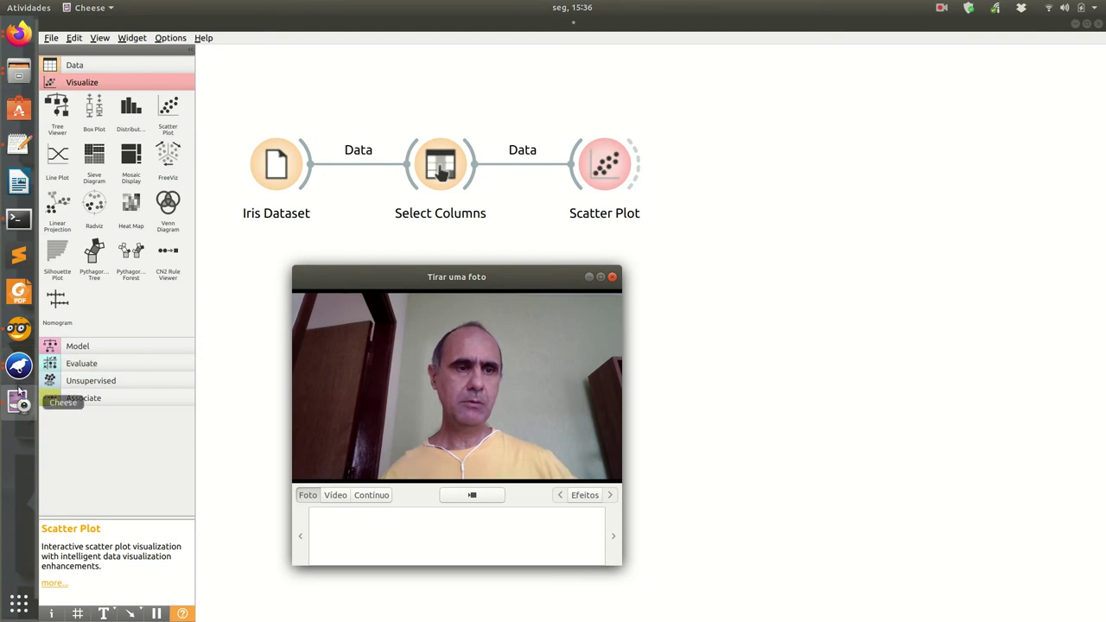
Switch to the presentation's Orange Workflow slide and move the camera window clear of the diagram
left_click(15, 36)
left_click(121, 78)
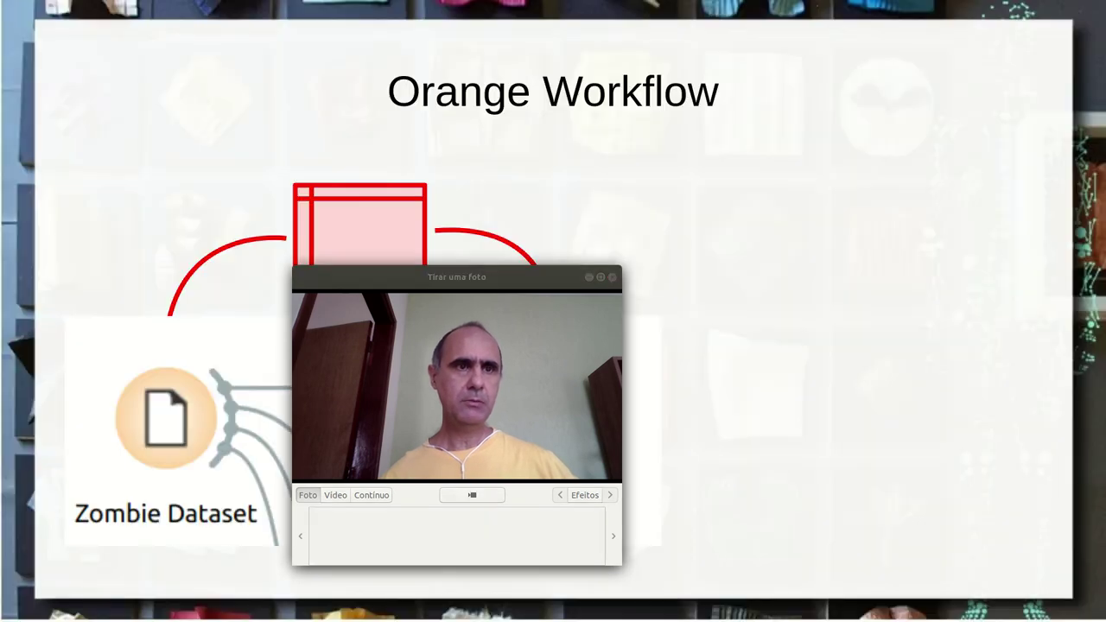
left_click(500, 294)
left_click_drag(499, 277, 932, 148)
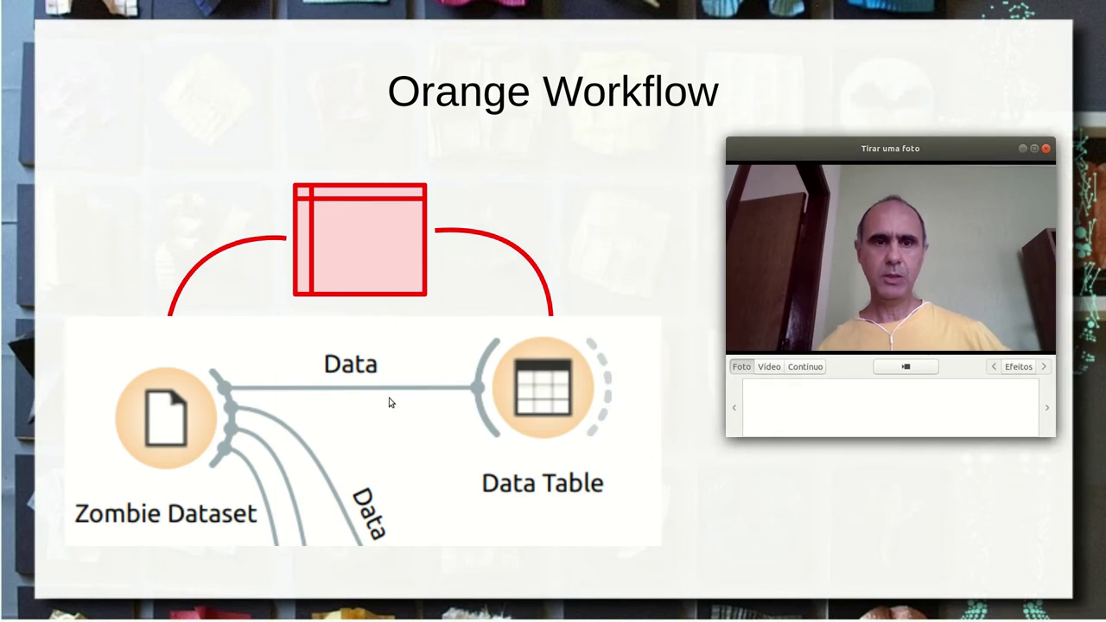